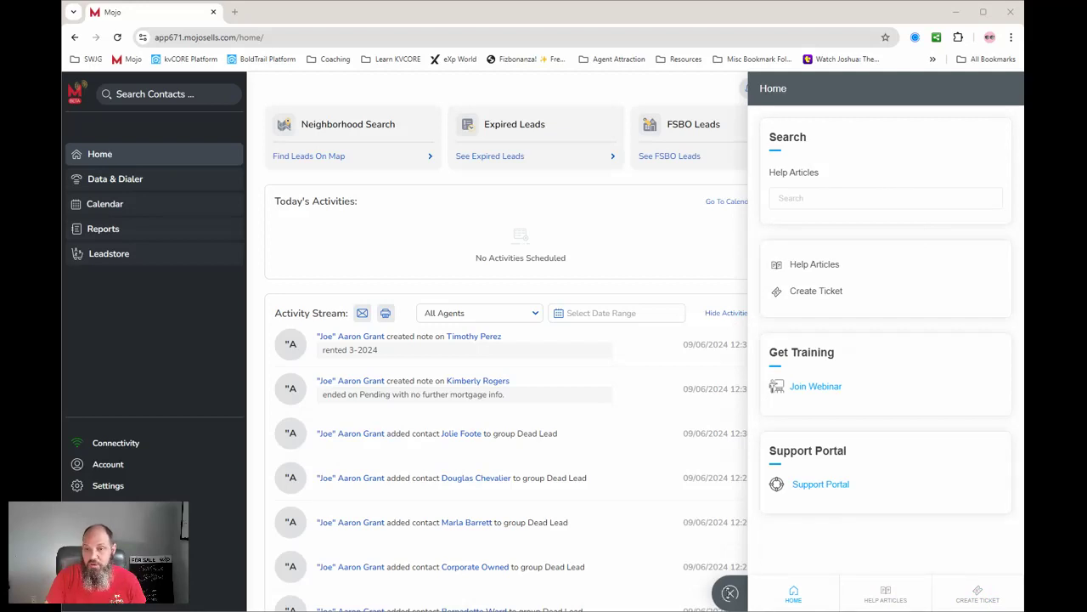
Close the help panel and open the account's Refer-A-Friend Invites page
{"action": "left_click", "coordinate": [729, 593]}
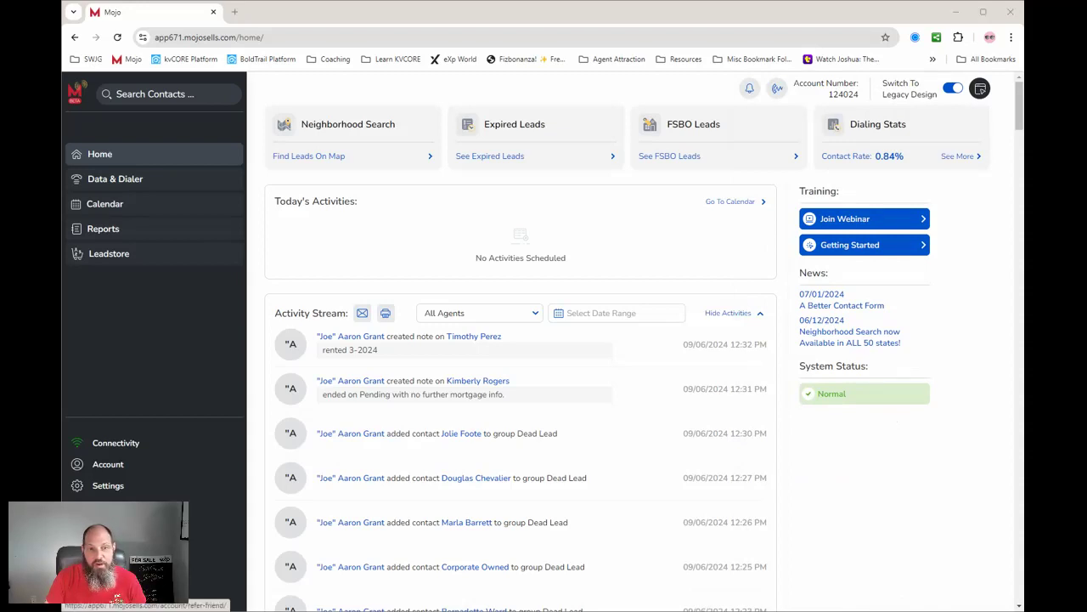
{"action": "left_click", "coordinate": [111, 509]}
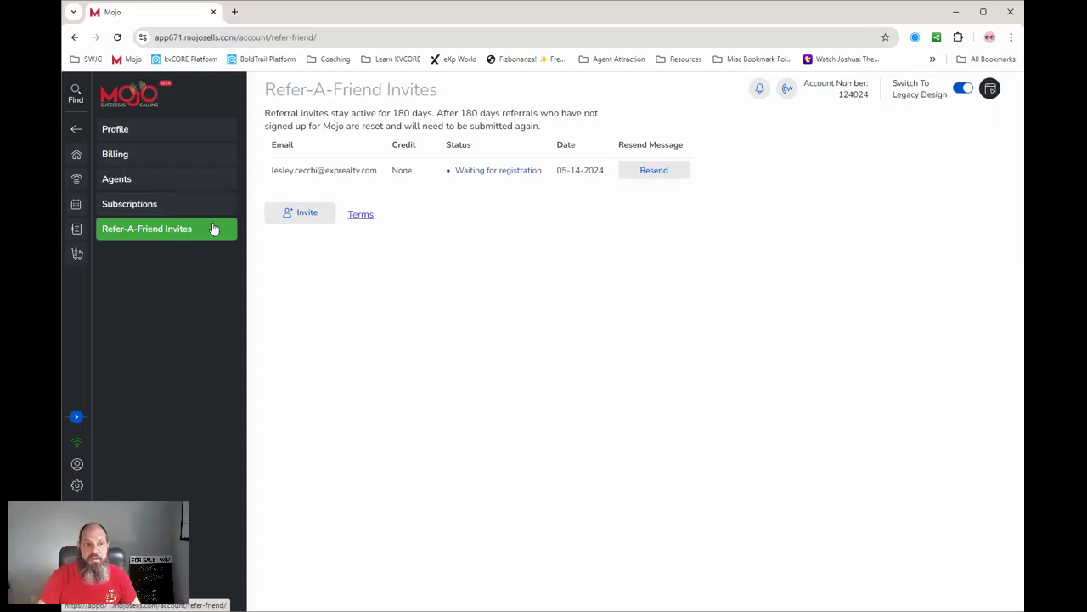
Review the single pending referral invite from 05-14-2024 awaiting registration
{"action": "left_click", "coordinate": [141, 133]}
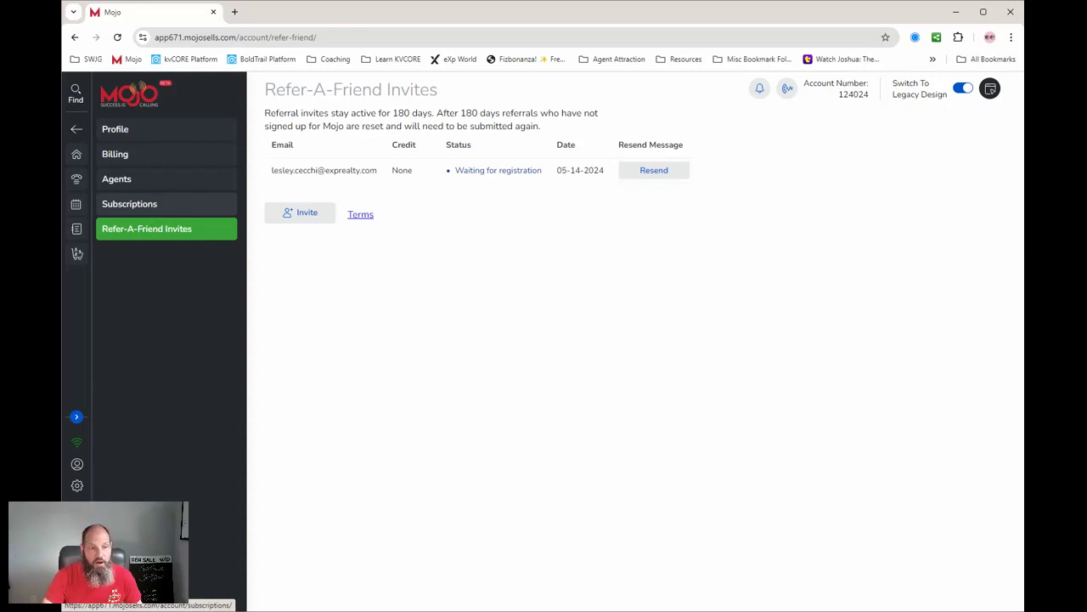
Open the Getting Started Video in a new tab, then go to the Boomtown integration page
{"action": "left_click", "coordinate": [111, 442]}
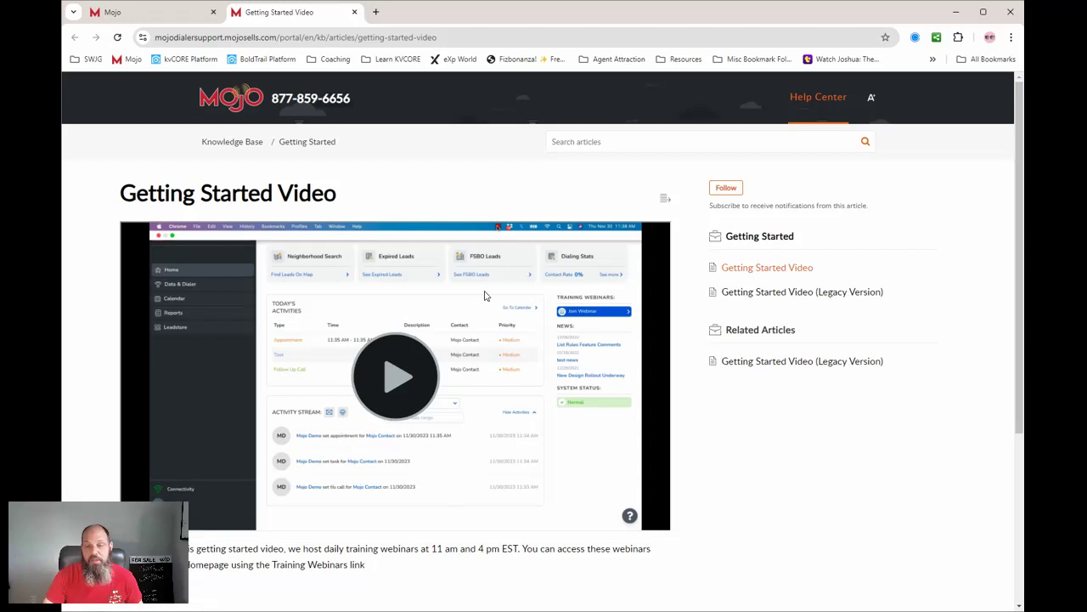
{"action": "left_click", "coordinate": [153, 13]}
{"action": "mouse_move", "coordinate": [76, 553]}
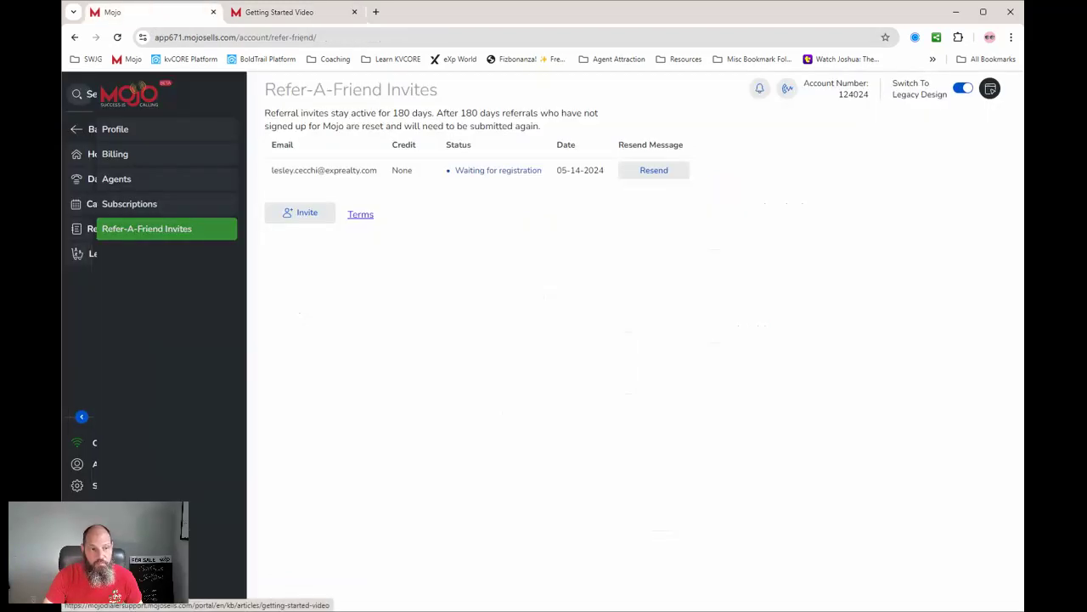
{"action": "left_click", "coordinate": [110, 253]}
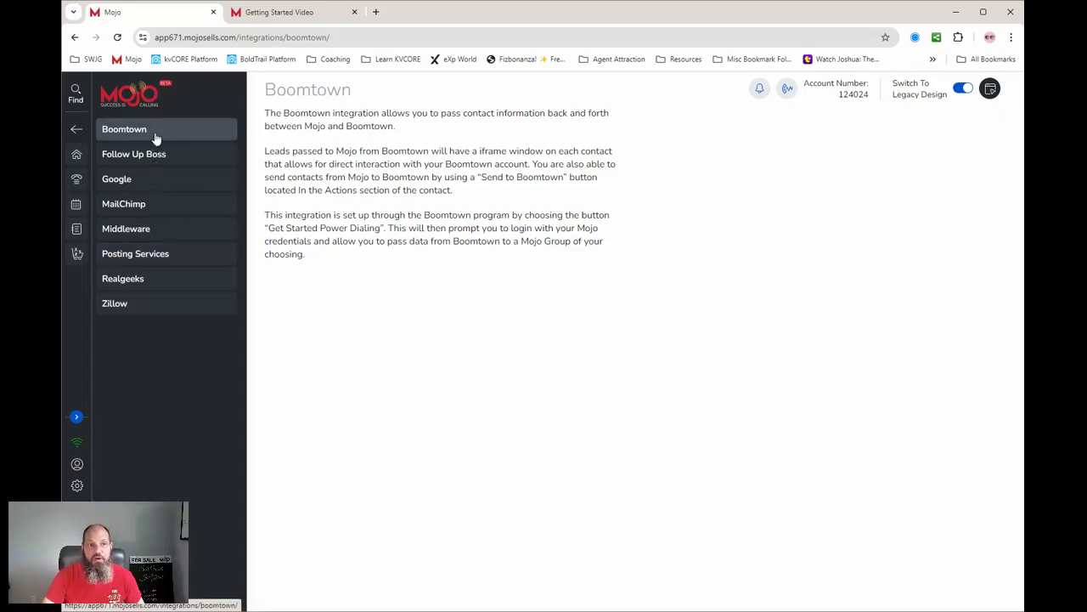
Browse the API Nation and Zapier middleware integration pages, ending back on API Nation
{"action": "left_click", "coordinate": [143, 230]}
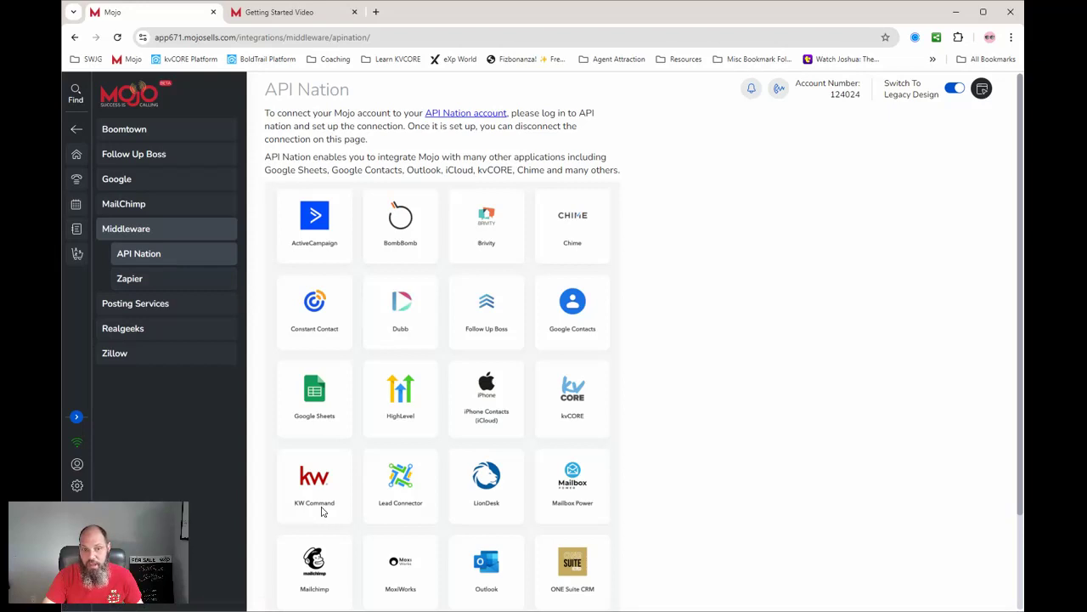
{"action": "scroll", "coordinate": [331, 505], "scroll_direction": "down", "scroll_amount": 2}
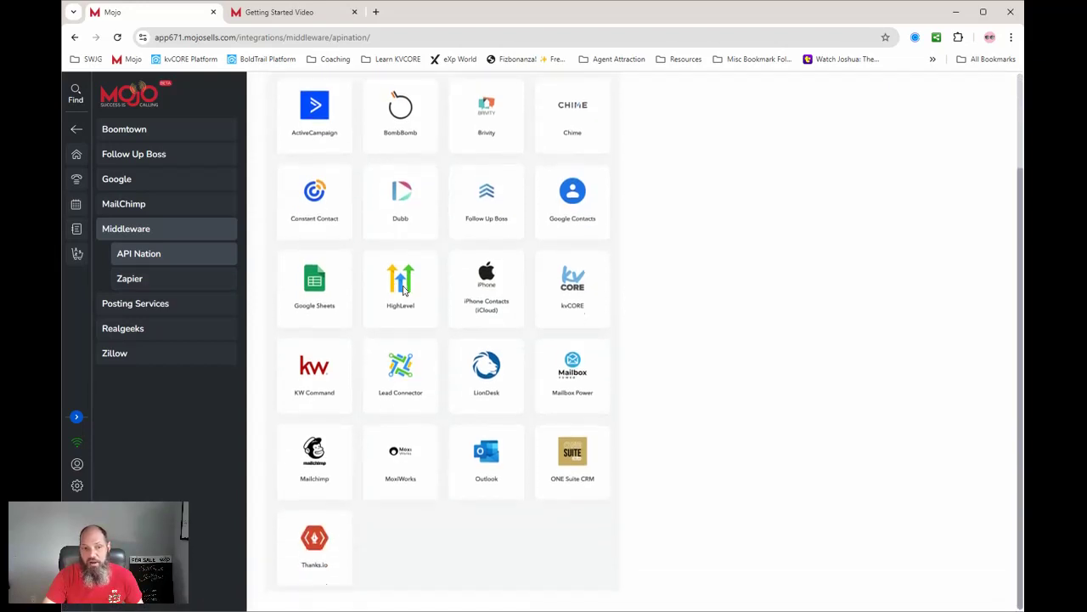
{"action": "scroll", "coordinate": [403, 289], "scroll_direction": "up", "scroll_amount": 1}
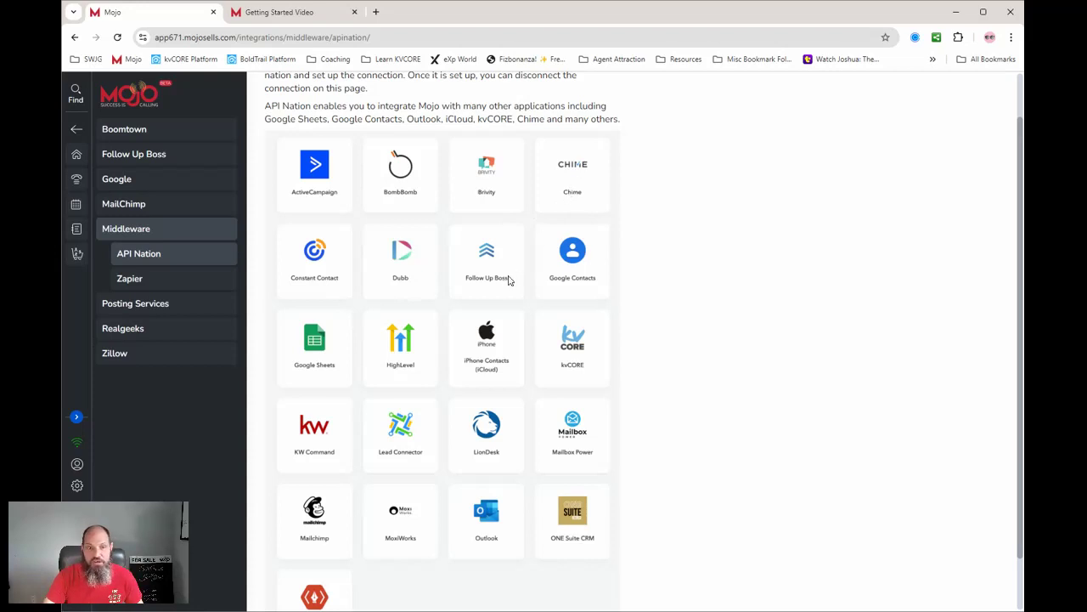
{"action": "left_click", "coordinate": [146, 280]}
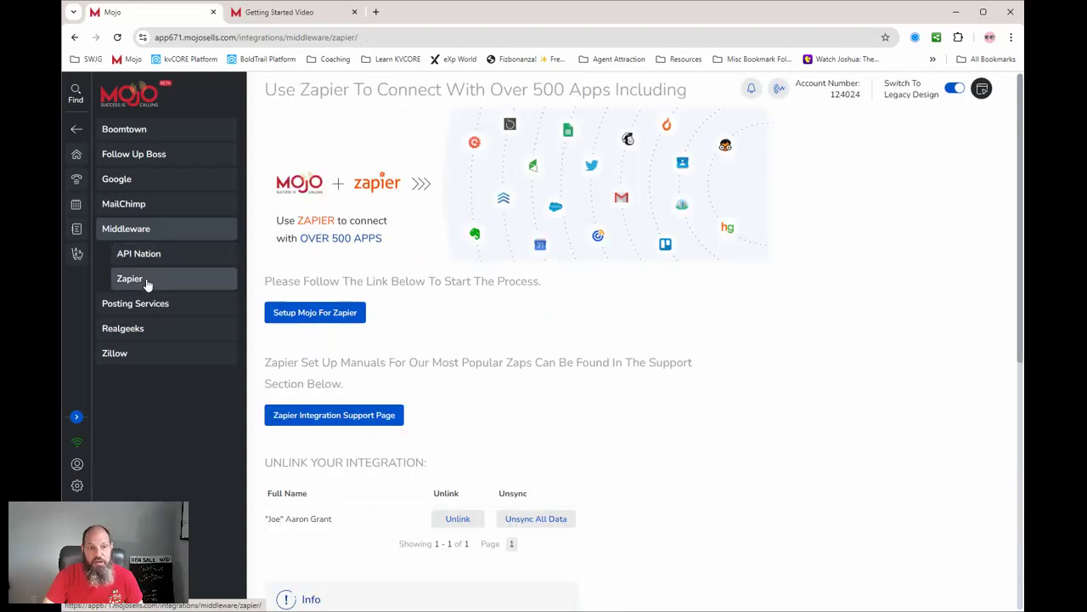
{"action": "scroll", "coordinate": [632, 367], "scroll_direction": "down", "scroll_amount": 4}
{"action": "scroll", "coordinate": [632, 367], "scroll_direction": "down", "scroll_amount": 3}
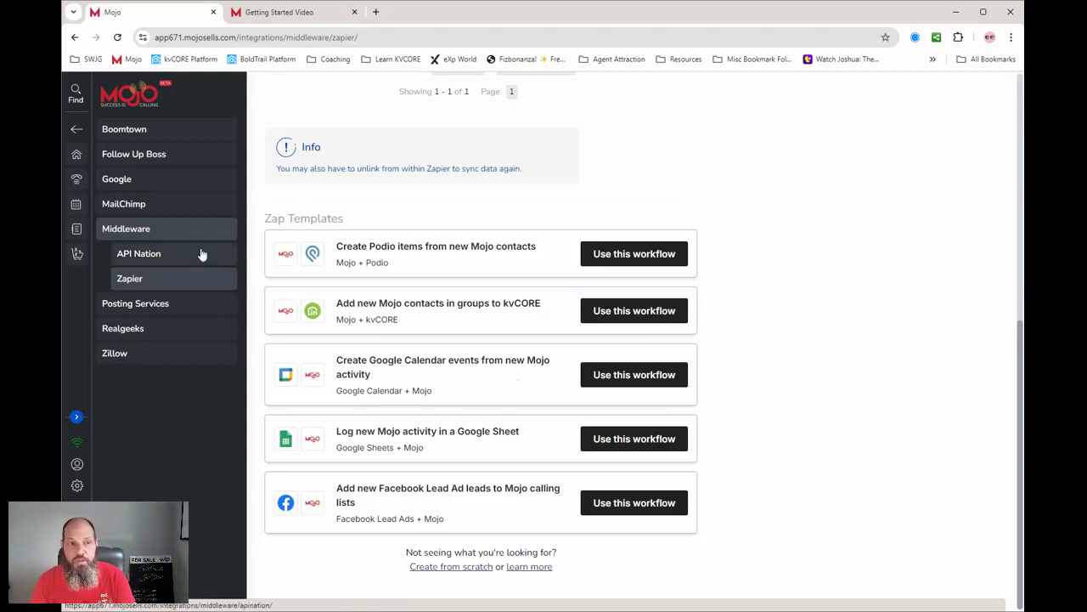
{"action": "left_click", "coordinate": [166, 259]}
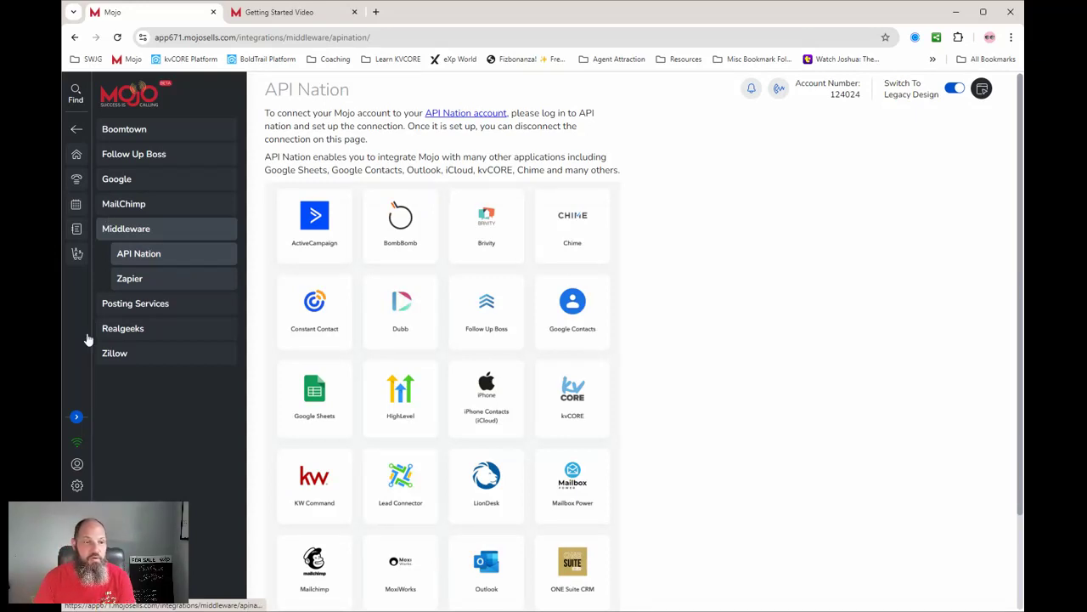
Check the Caller ID / Mojo Voice settings with its two caller IDs, then view Callback Messages
{"action": "mouse_move", "coordinate": [73, 346]}
{"action": "left_click", "coordinate": [107, 485]}
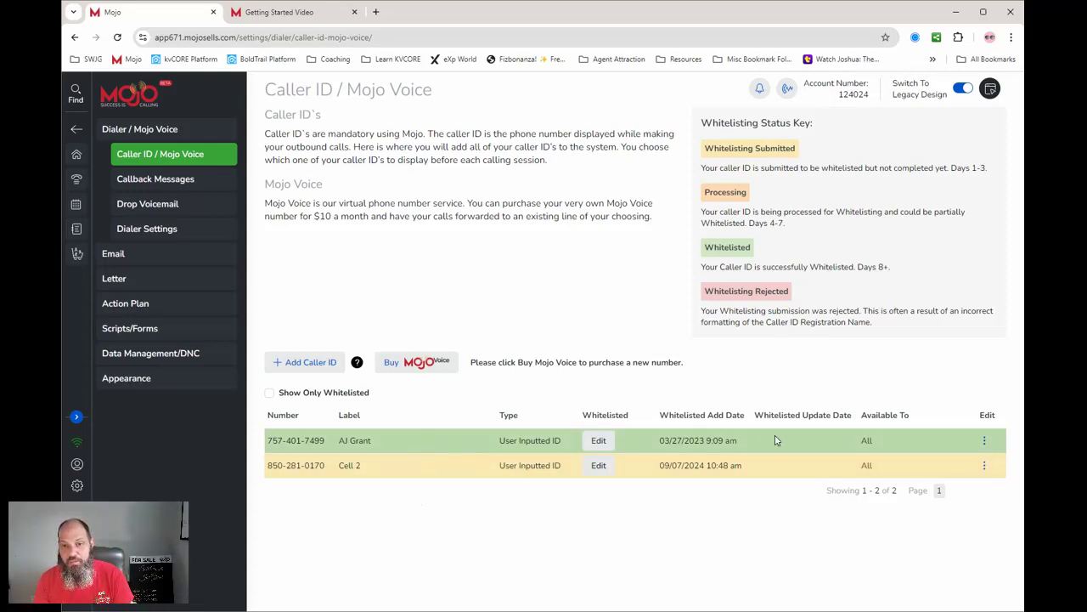
{"action": "left_click", "coordinate": [168, 182]}
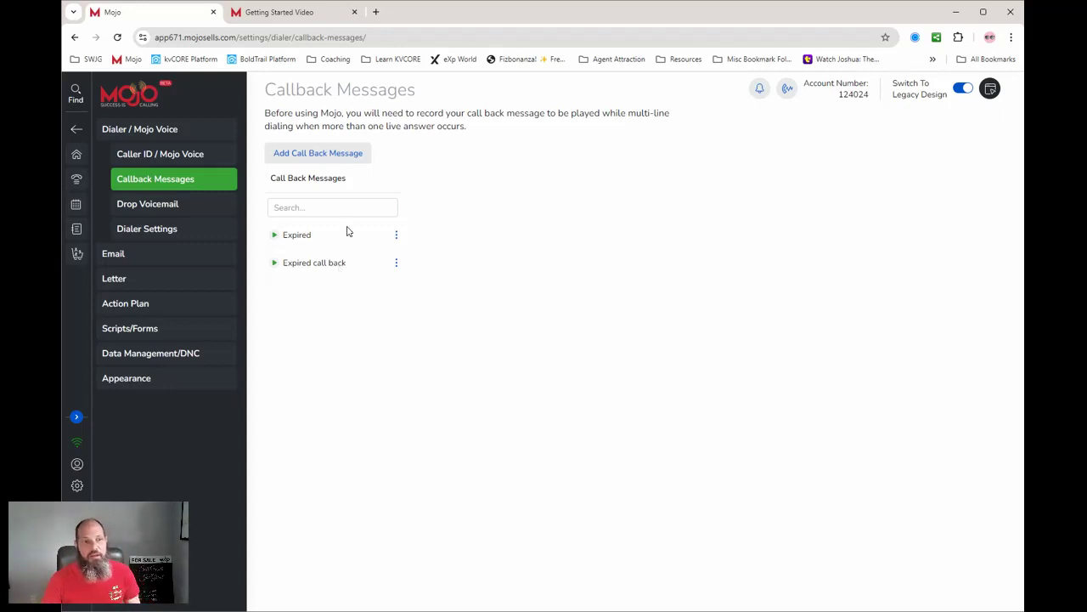
Show the Drop Voicemail recordings: Distress Property, Expired and NOD msg
{"action": "left_click", "coordinate": [183, 212]}
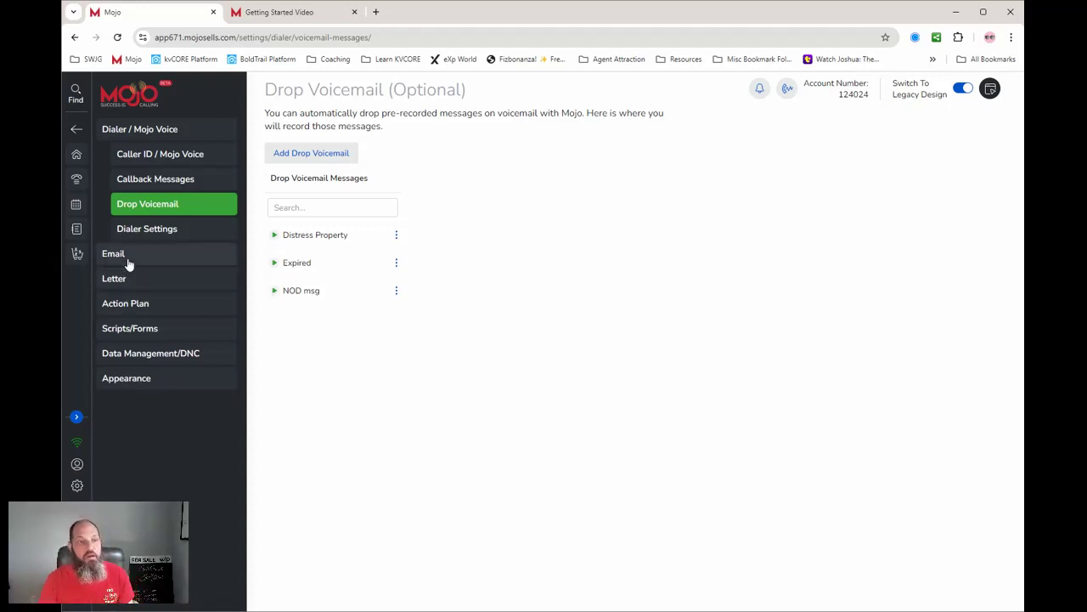
Review Dialer Settings (Zone Guard off, Use Training Calling List on), then go to Email Templates
{"action": "left_click", "coordinate": [149, 230]}
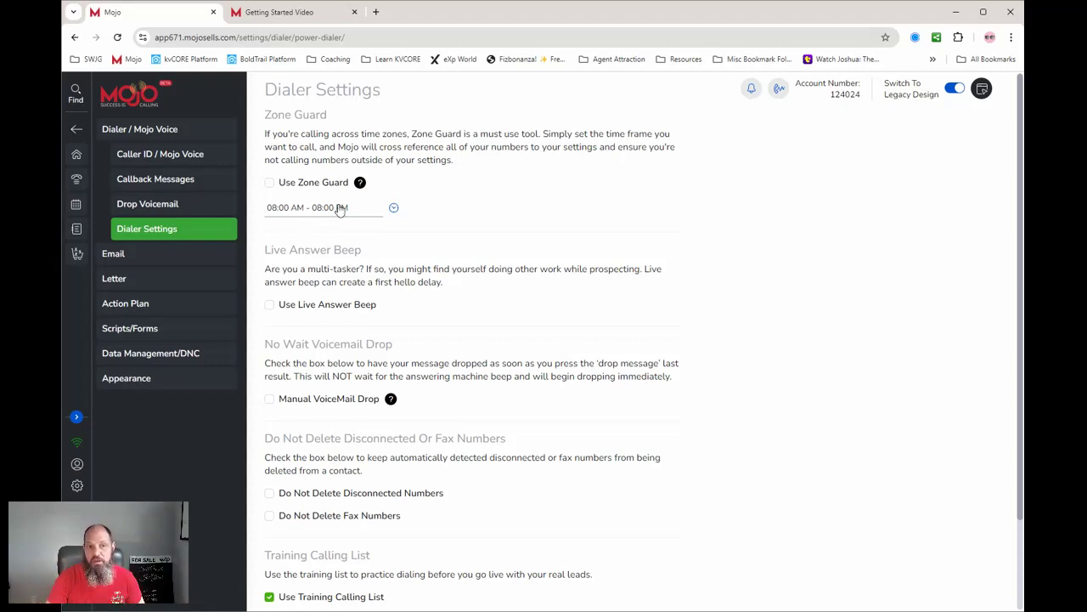
{"action": "scroll", "coordinate": [432, 283], "scroll_direction": "down", "scroll_amount": 1}
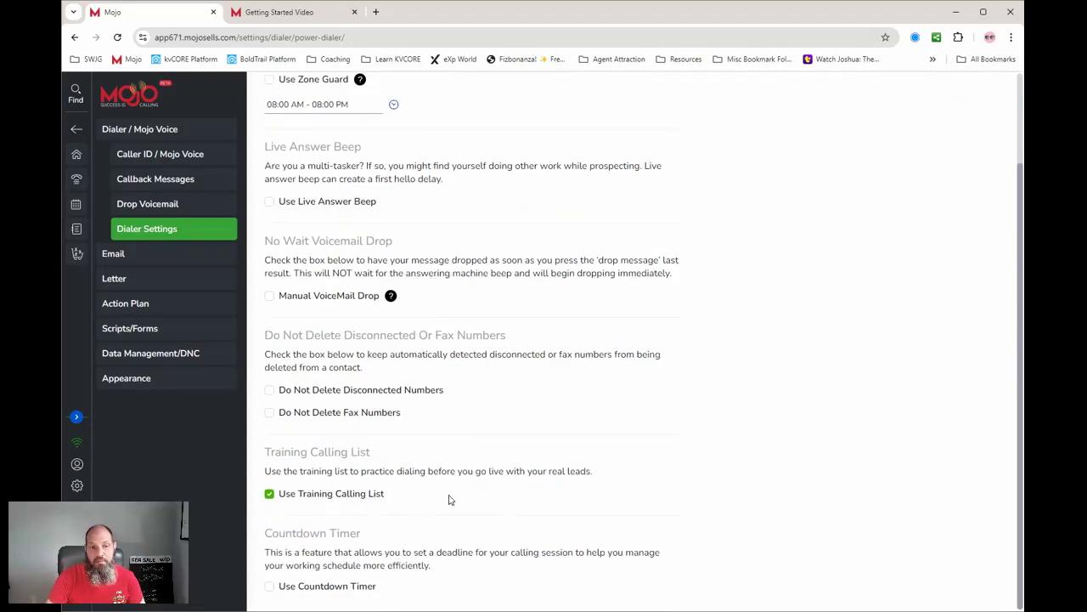
{"action": "scroll", "coordinate": [272, 317], "scroll_direction": "up", "scroll_amount": 1}
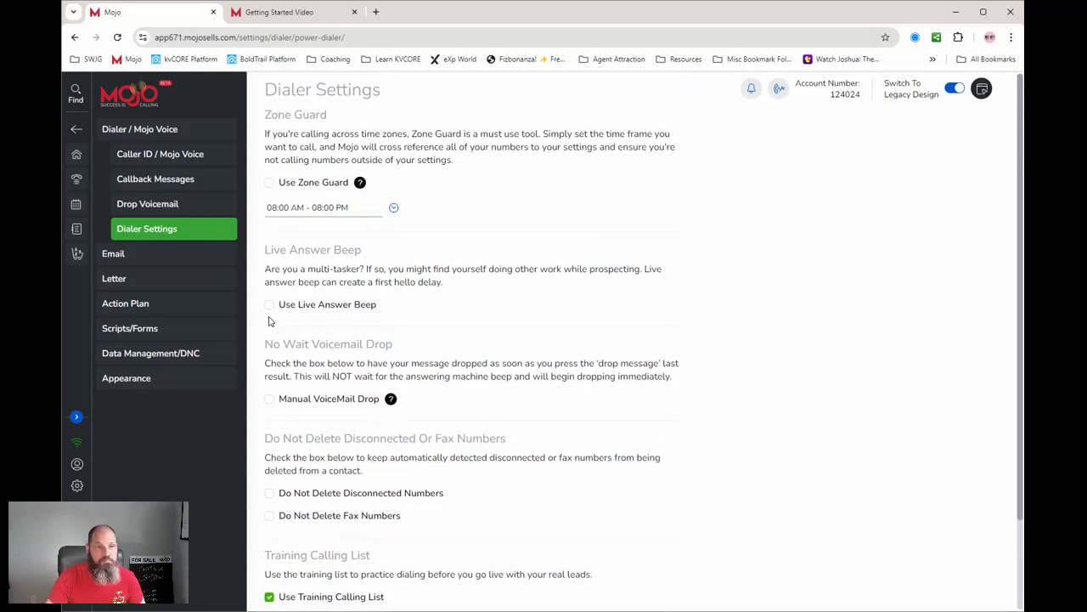
{"action": "left_click", "coordinate": [145, 255]}
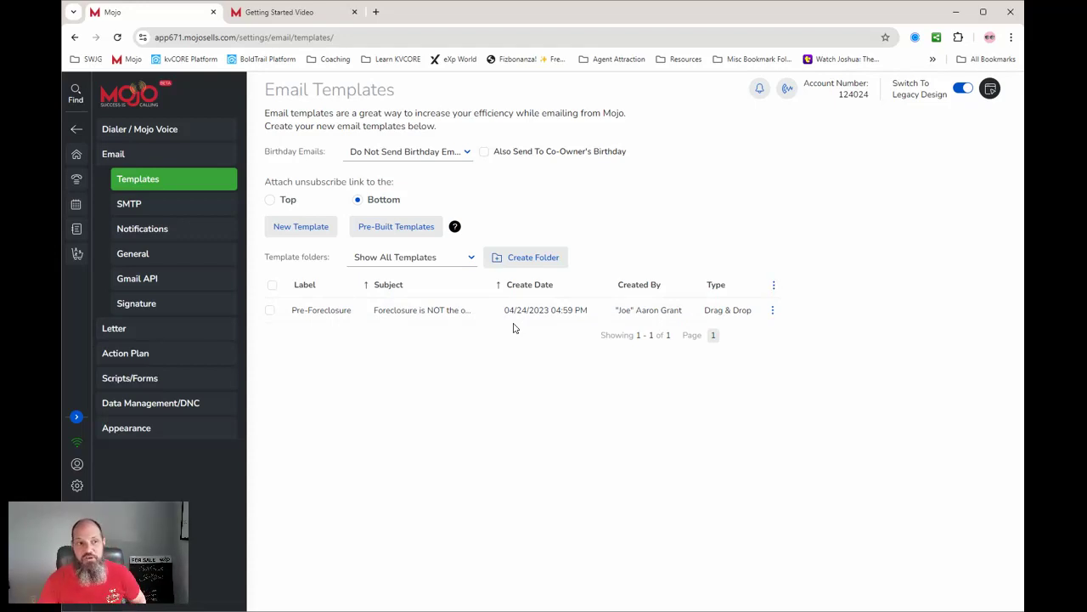
Preview the saved email signature, then move on to Letter Templates
{"action": "left_click", "coordinate": [171, 307]}
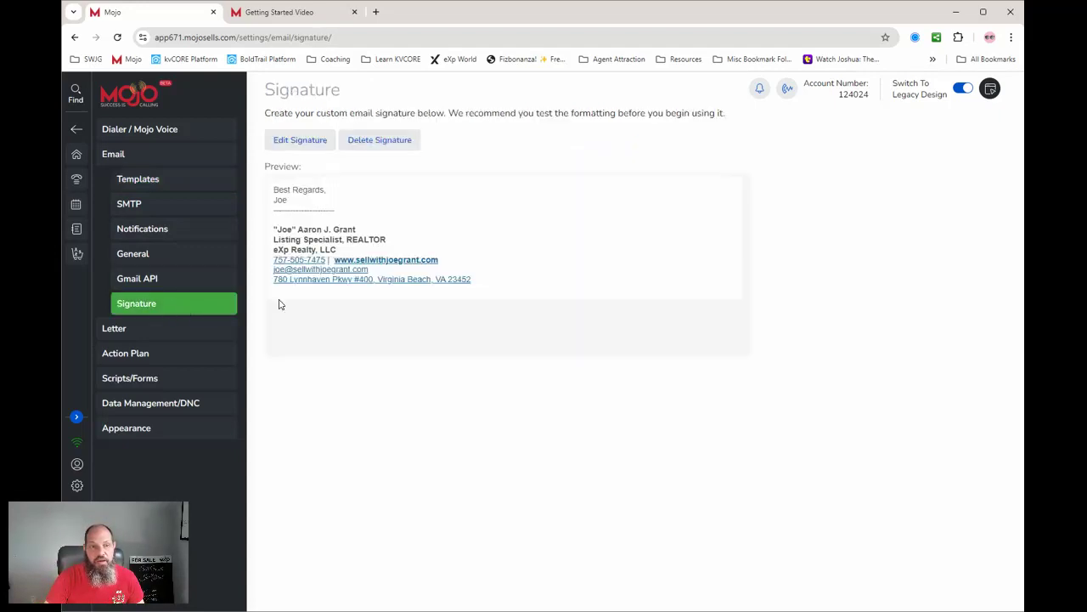
{"action": "left_click", "coordinate": [166, 333]}
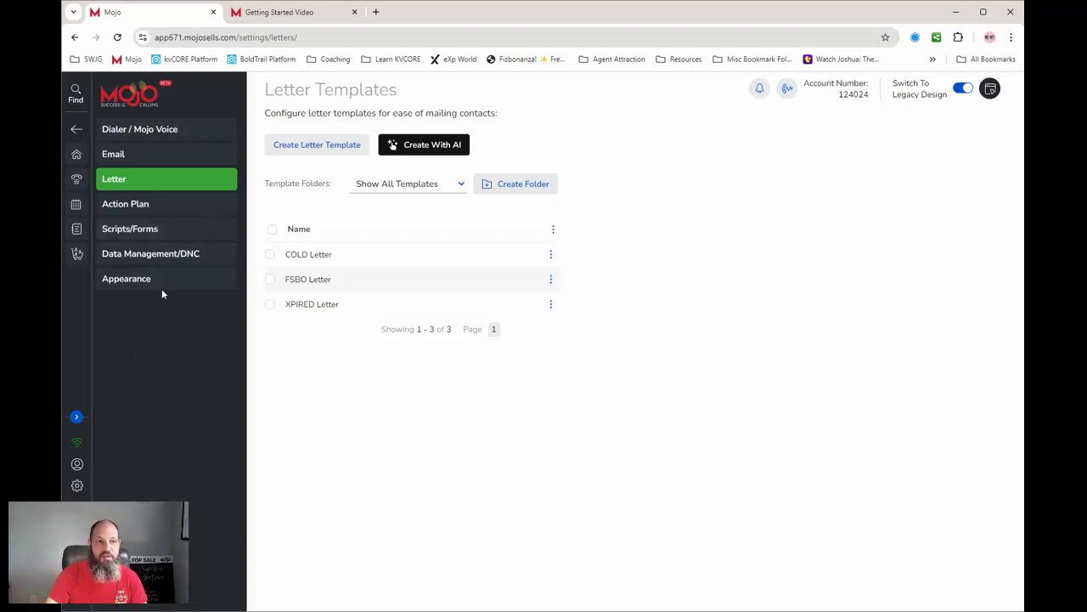
Go to the Data Management/DNC Misc Fields page listing Listing Status, List Price and MLS ID
{"action": "left_click", "coordinate": [160, 253]}
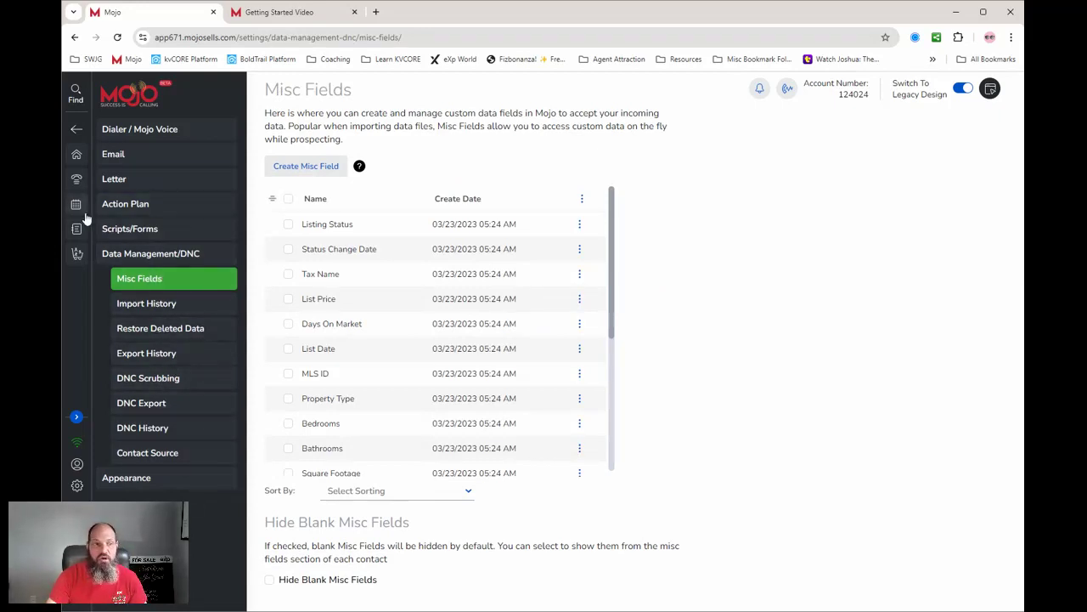
Return to the Caller ID / Mojo Voice page showing both caller IDs and whitelisting status
{"action": "mouse_move", "coordinate": [100, 370]}
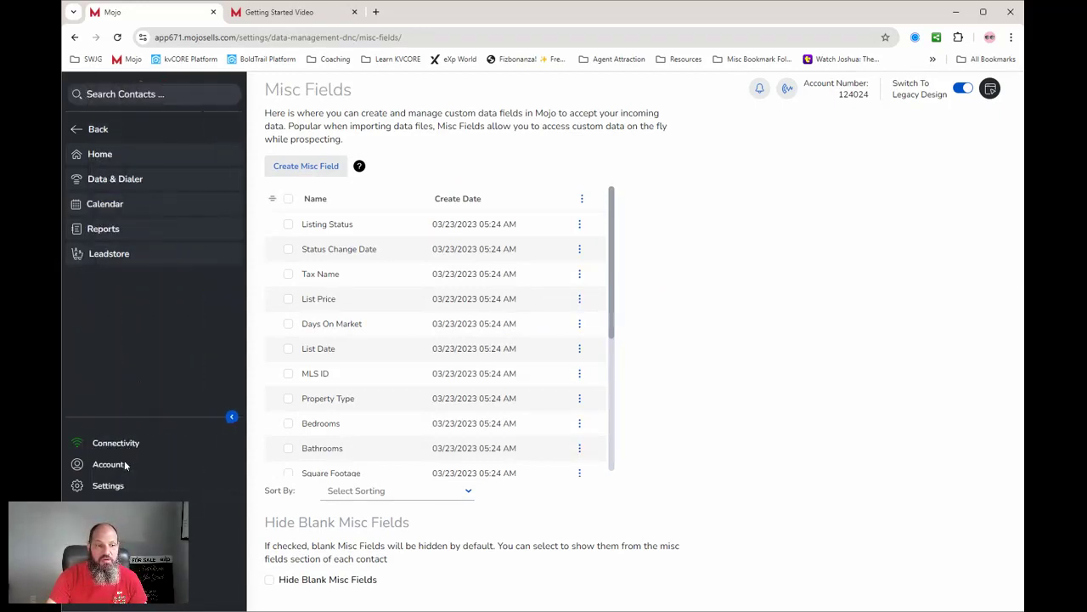
{"action": "left_click", "coordinate": [117, 483]}
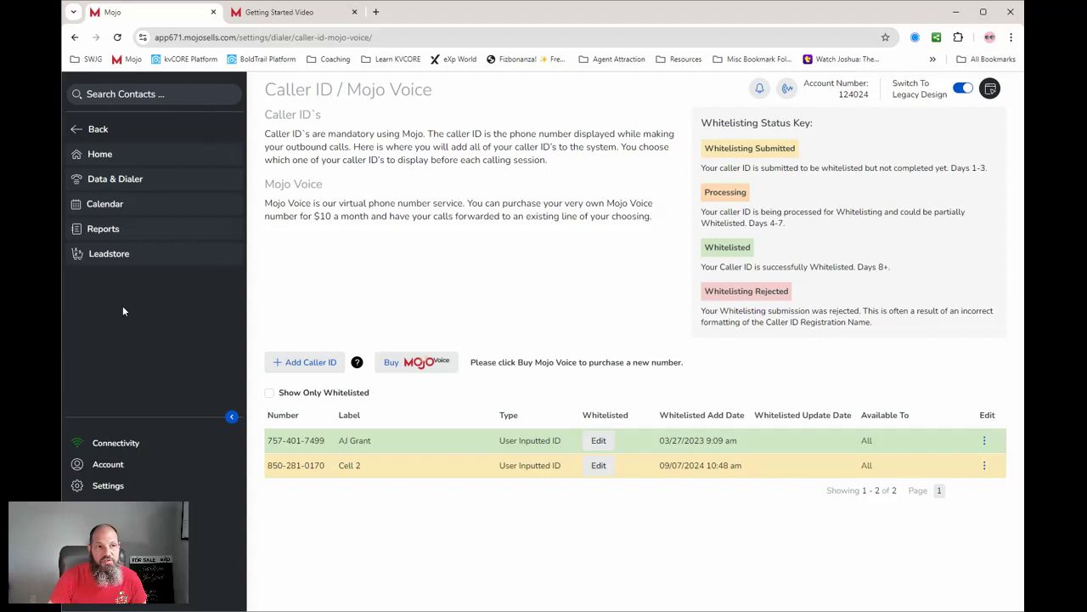
Browse the Leadstore lead subscriptions, then move on to the Reports section
{"action": "left_click", "coordinate": [123, 254]}
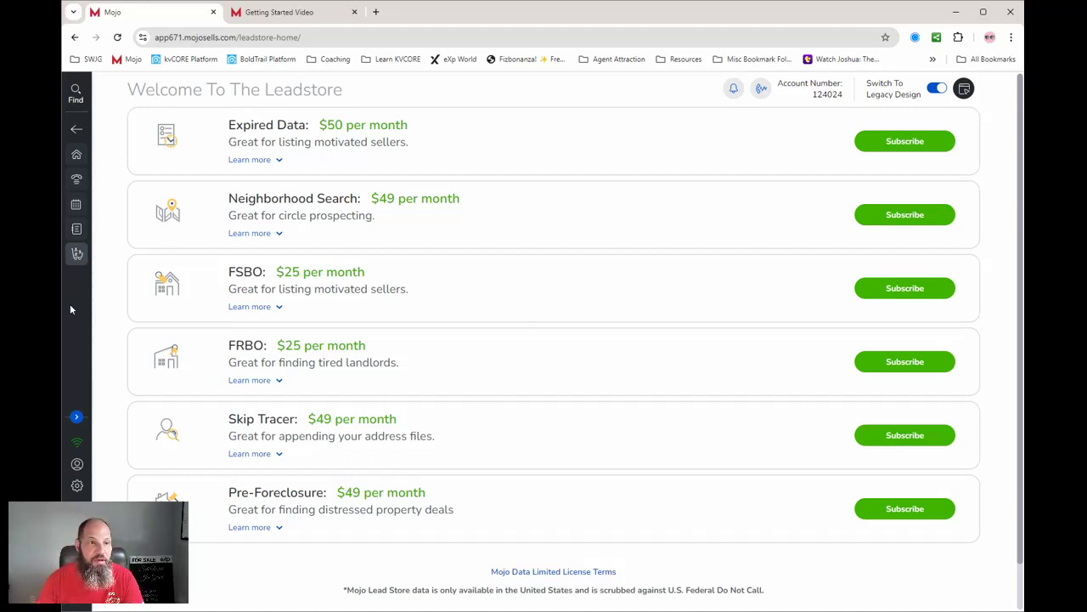
{"action": "mouse_move", "coordinate": [82, 306]}
{"action": "left_click", "coordinate": [138, 232]}
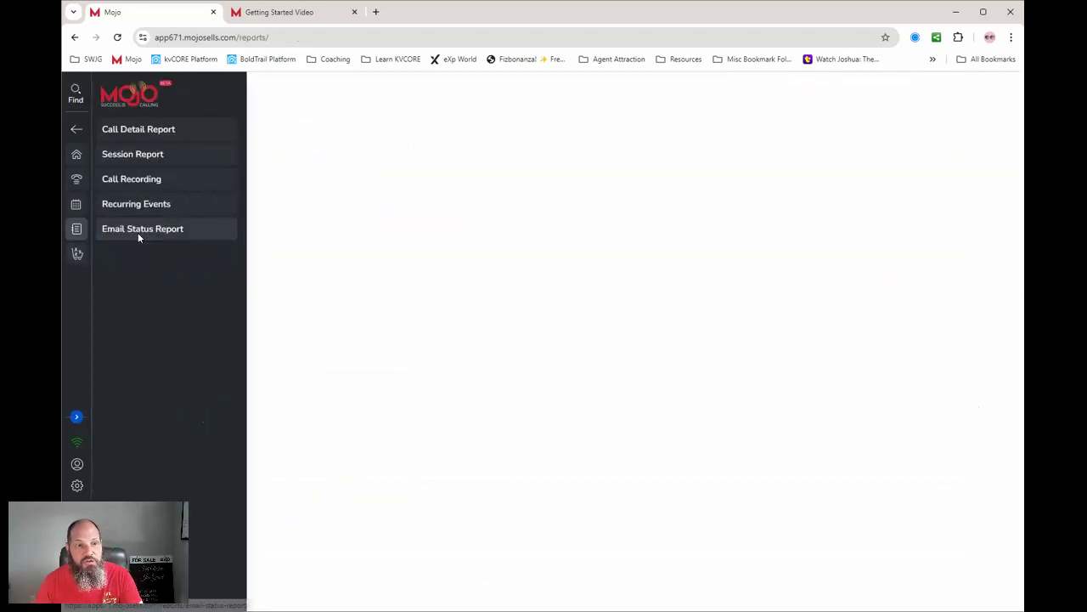
Show the Properties contacts under Data & Dialer
{"action": "mouse_move", "coordinate": [85, 319]}
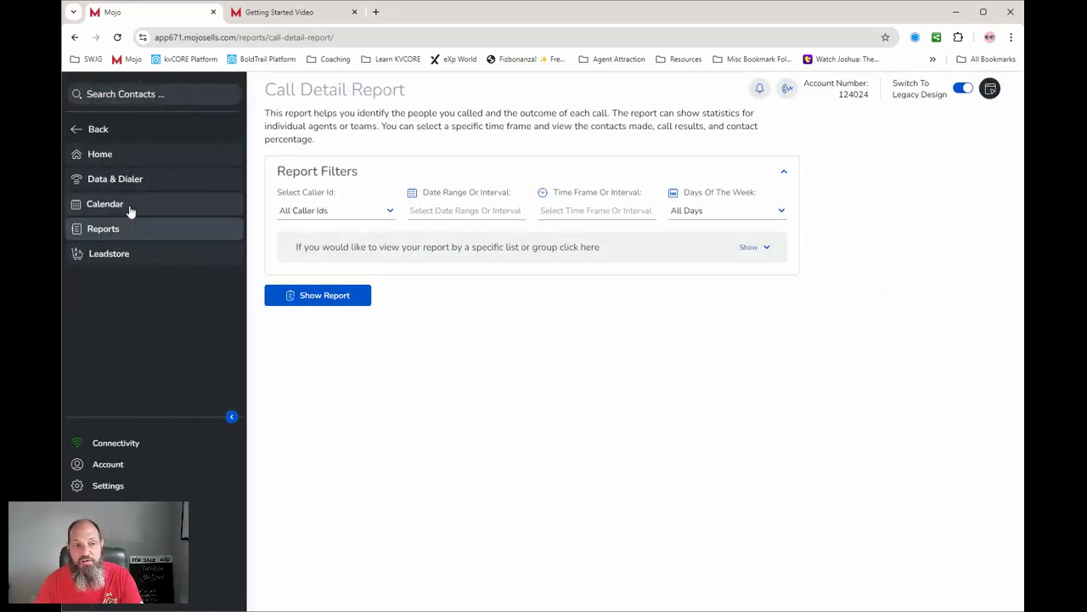
{"action": "left_click", "coordinate": [134, 182]}
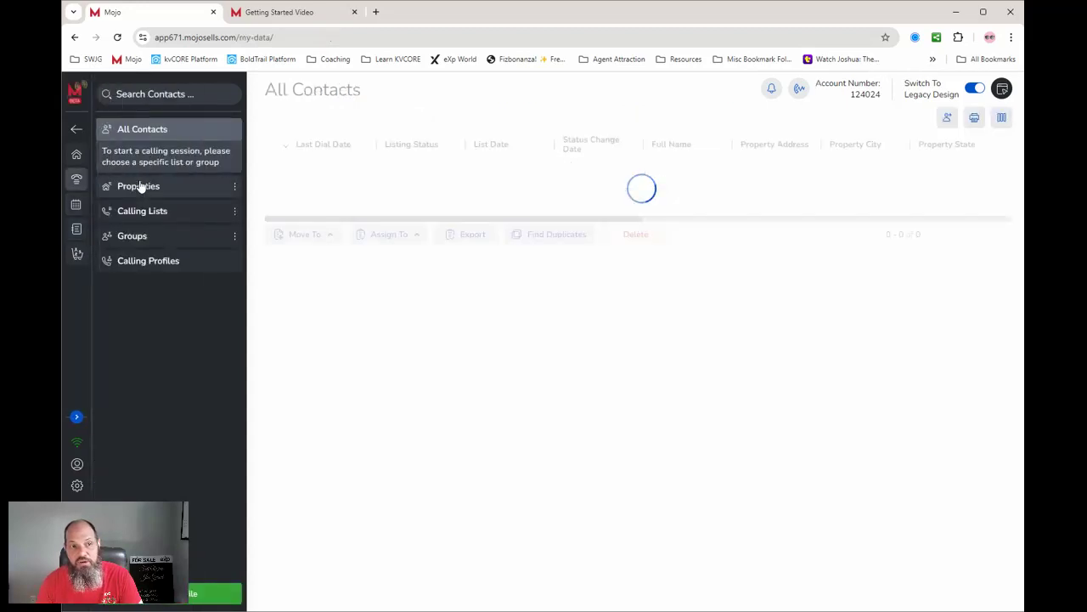
{"action": "left_click", "coordinate": [193, 186]}
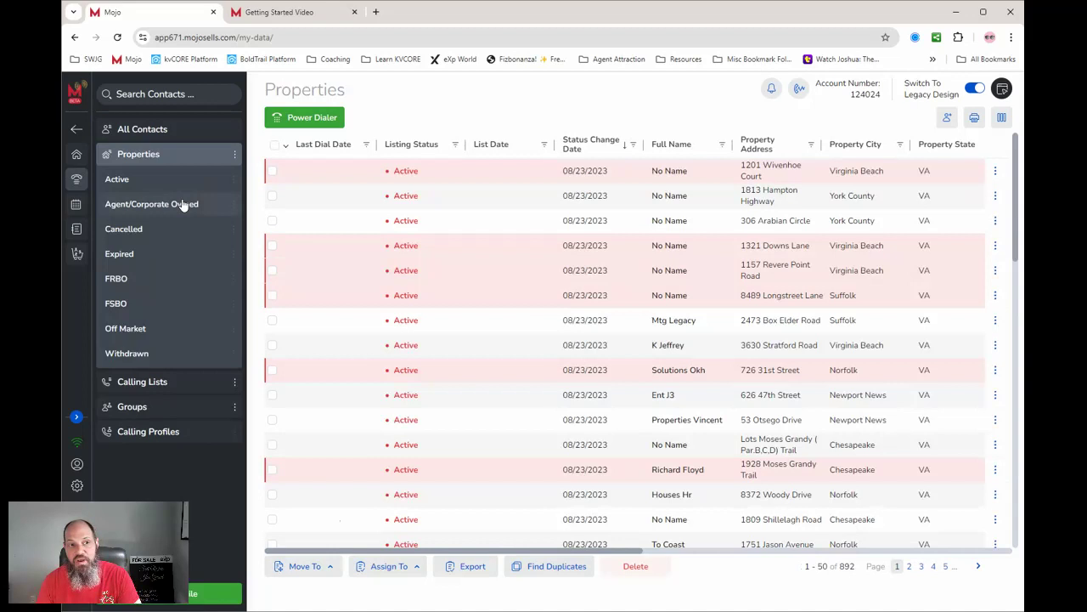
Check the Agent/Corporate Owned, Cancelled, Expired, FRBO, FSBO, Off Market and Withdrawn property lists
{"action": "left_click", "coordinate": [182, 205]}
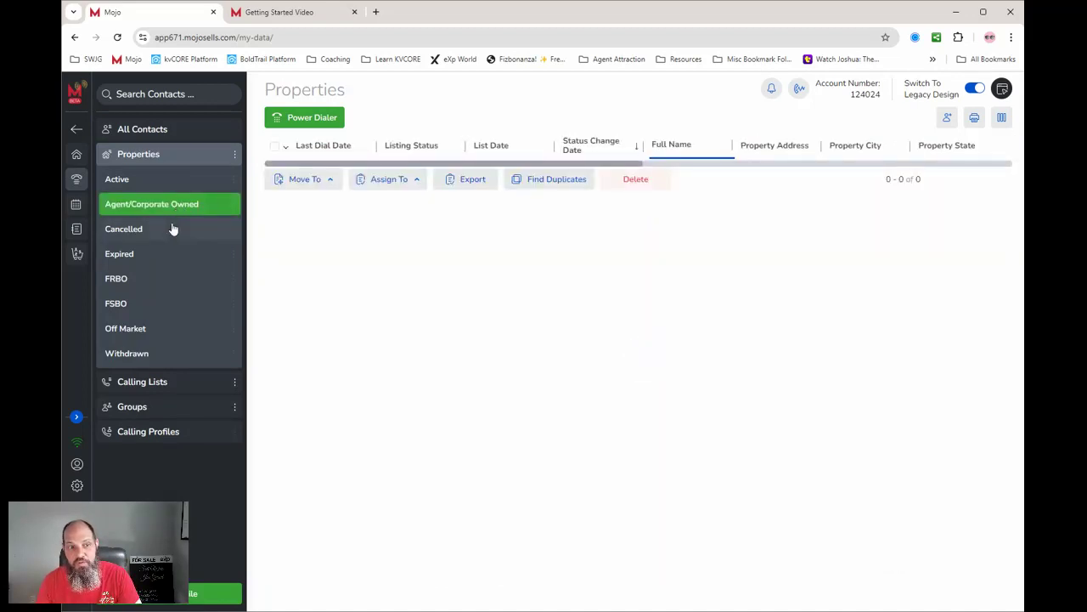
{"action": "left_click", "coordinate": [171, 232]}
{"action": "left_click", "coordinate": [167, 255]}
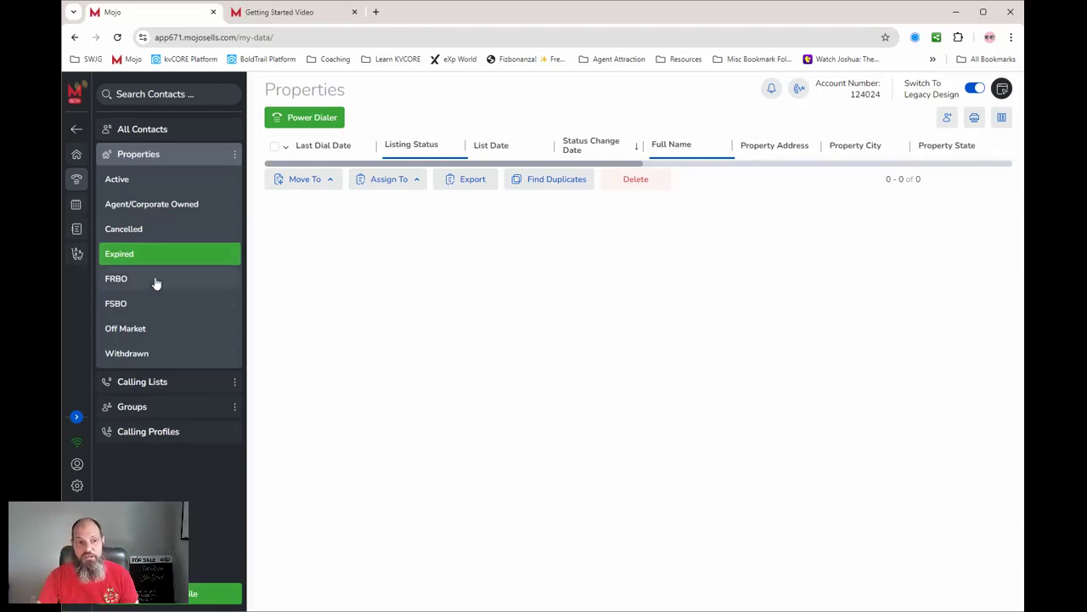
{"action": "left_click", "coordinate": [156, 279]}
{"action": "left_click", "coordinate": [155, 303]}
{"action": "left_click", "coordinate": [158, 330]}
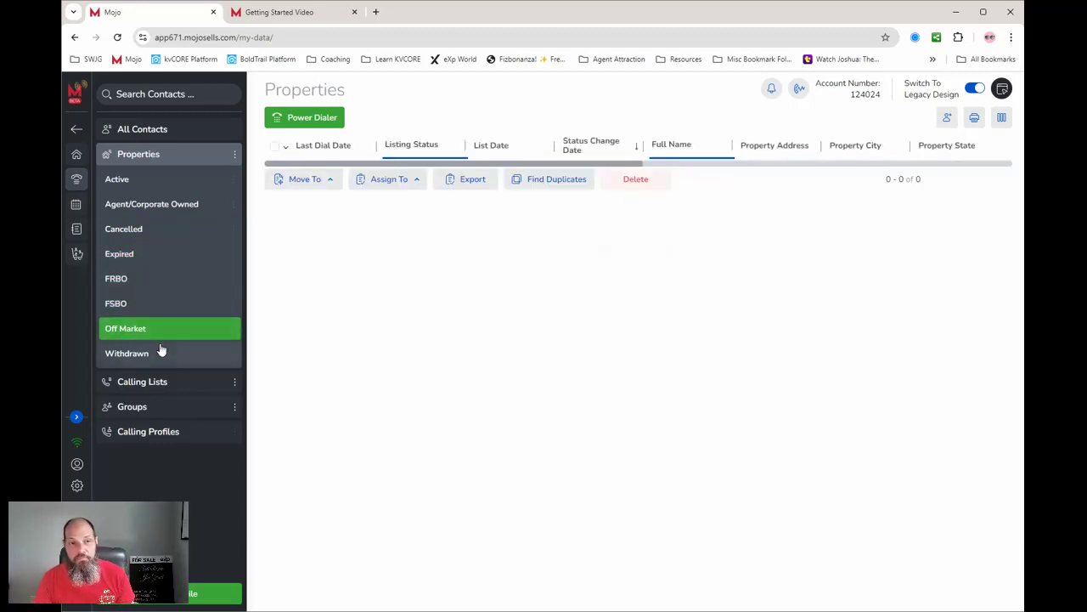
{"action": "left_click", "coordinate": [161, 352]}
In Calling Lists, expand Distressed and view the NOD List, Distressed Prop and Land lists
{"action": "left_click", "coordinate": [161, 382]}
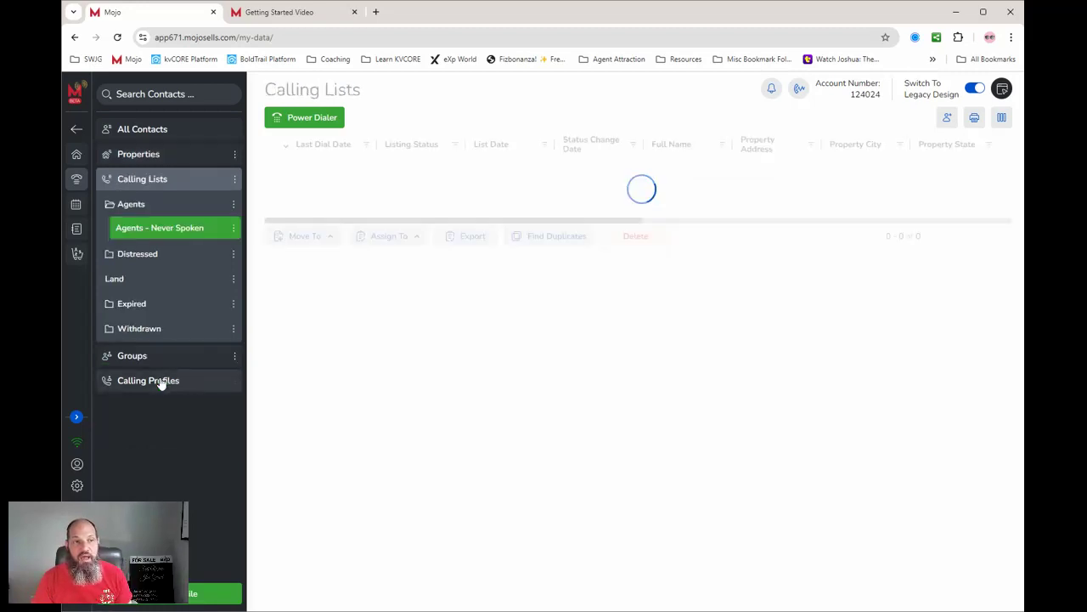
{"action": "left_click", "coordinate": [153, 253]}
{"action": "left_click", "coordinate": [155, 280]}
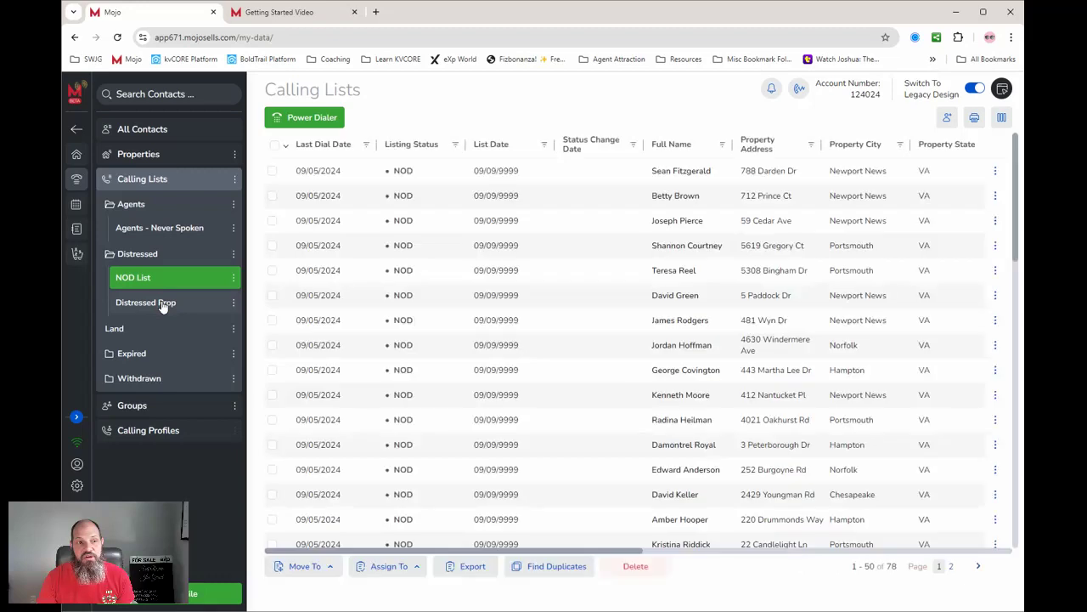
{"action": "left_click", "coordinate": [161, 303]}
{"action": "left_click", "coordinate": [161, 329]}
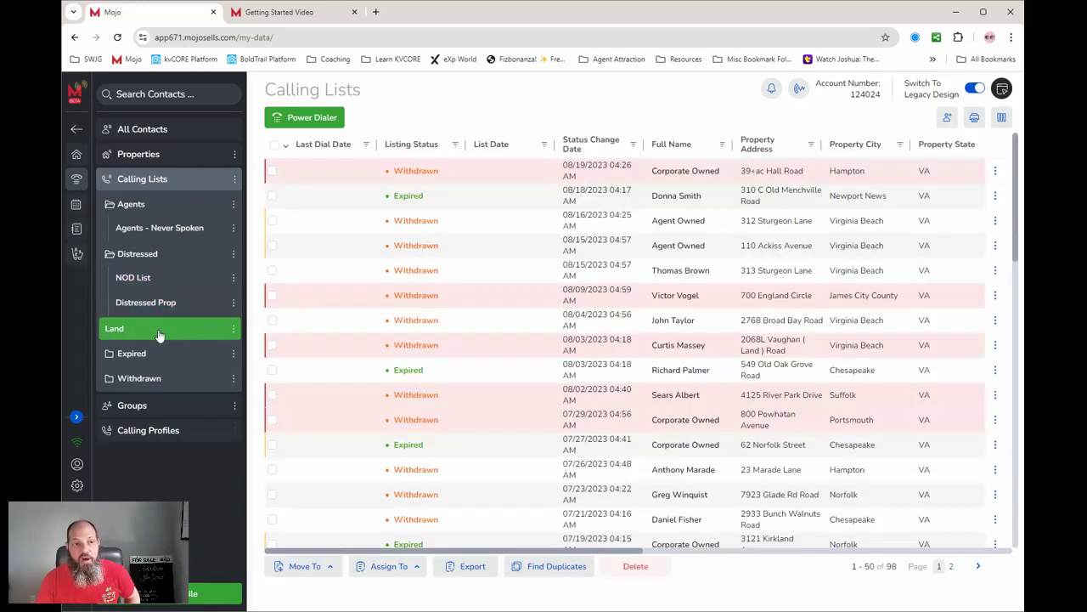
Expand Expired to view Expired - Extended and Expired - HR, expand Withdrawn, then open Agent Cold
{"action": "left_click", "coordinate": [162, 357]}
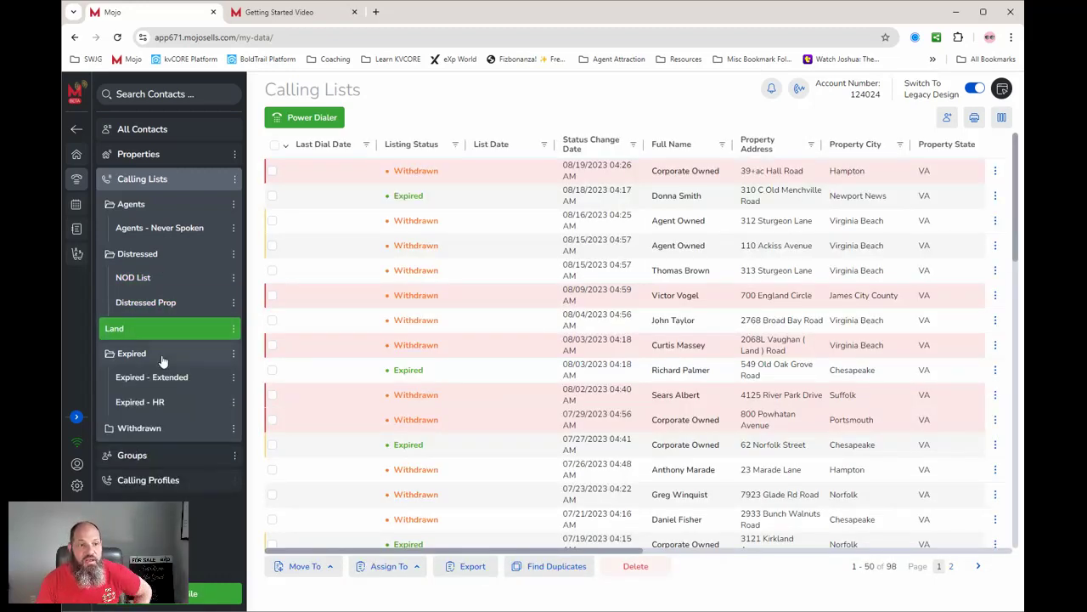
{"action": "left_click", "coordinate": [165, 378]}
{"action": "left_click", "coordinate": [164, 404]}
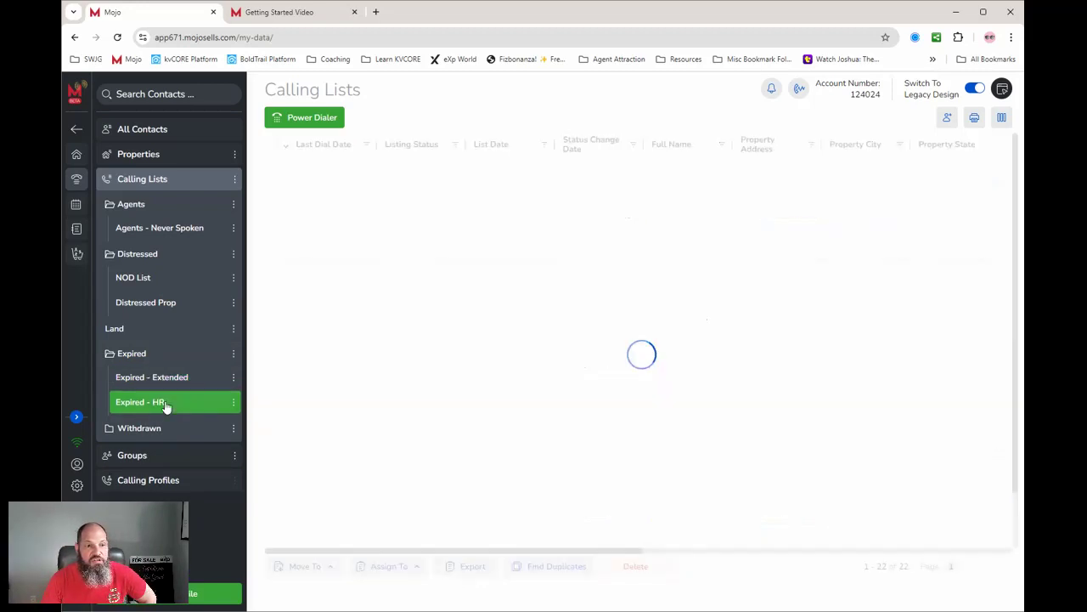
{"action": "left_click", "coordinate": [181, 431]}
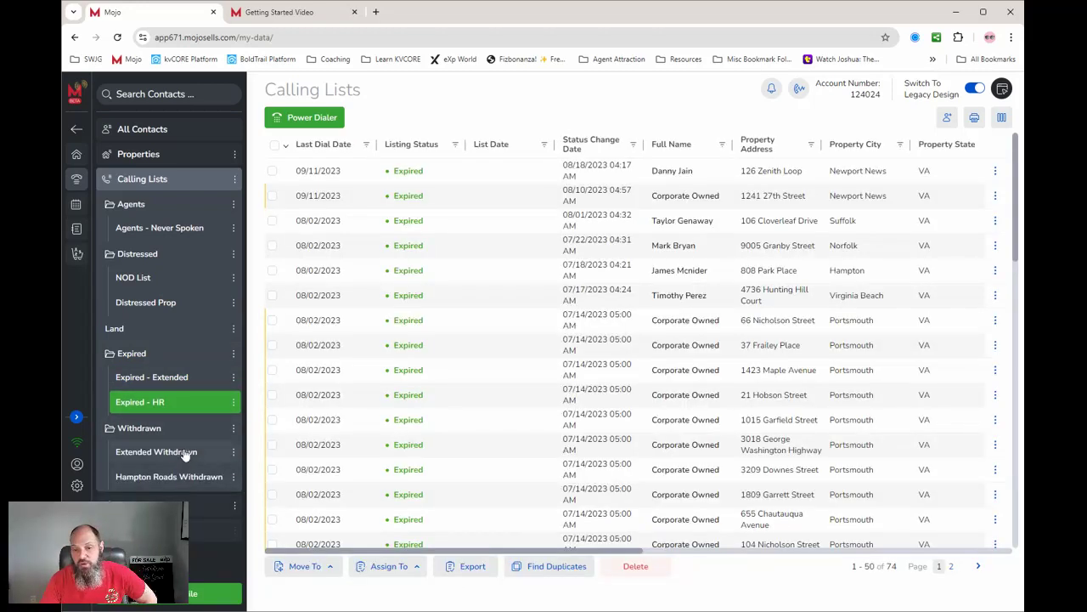
{"action": "left_click", "coordinate": [195, 504]}
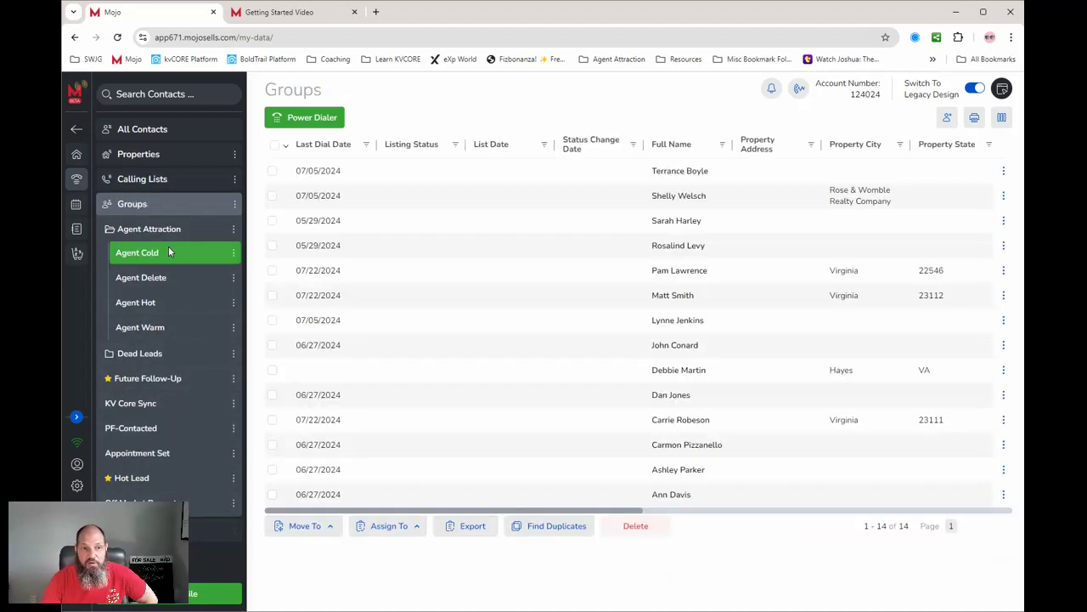
View the KV Core Sync and Hot Lead groups, recheck the Distressed NOD List, then return Home
{"action": "left_click", "coordinate": [143, 403]}
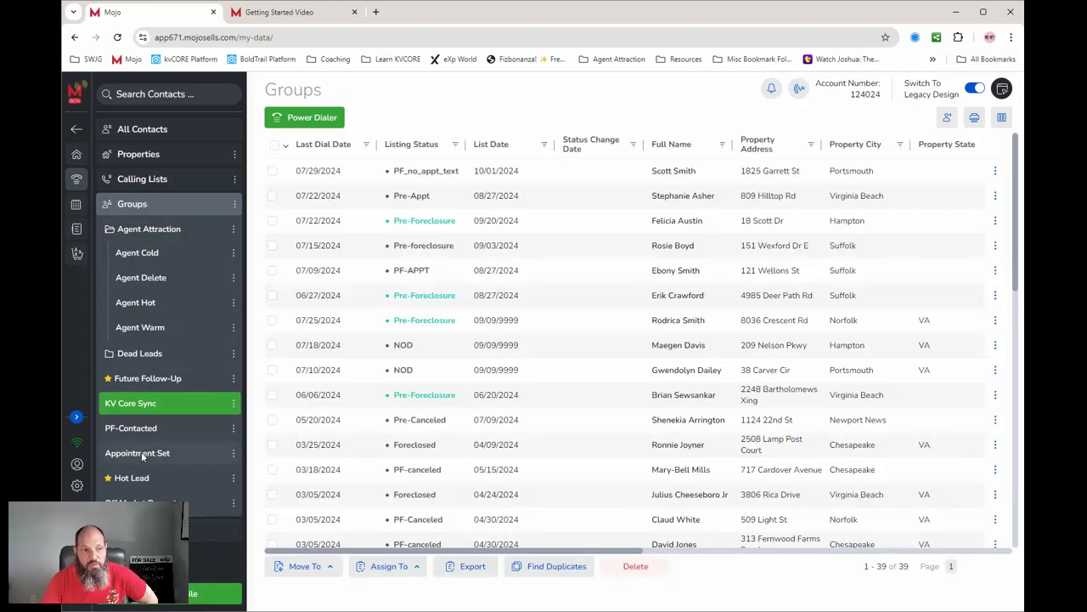
{"action": "left_click", "coordinate": [145, 479]}
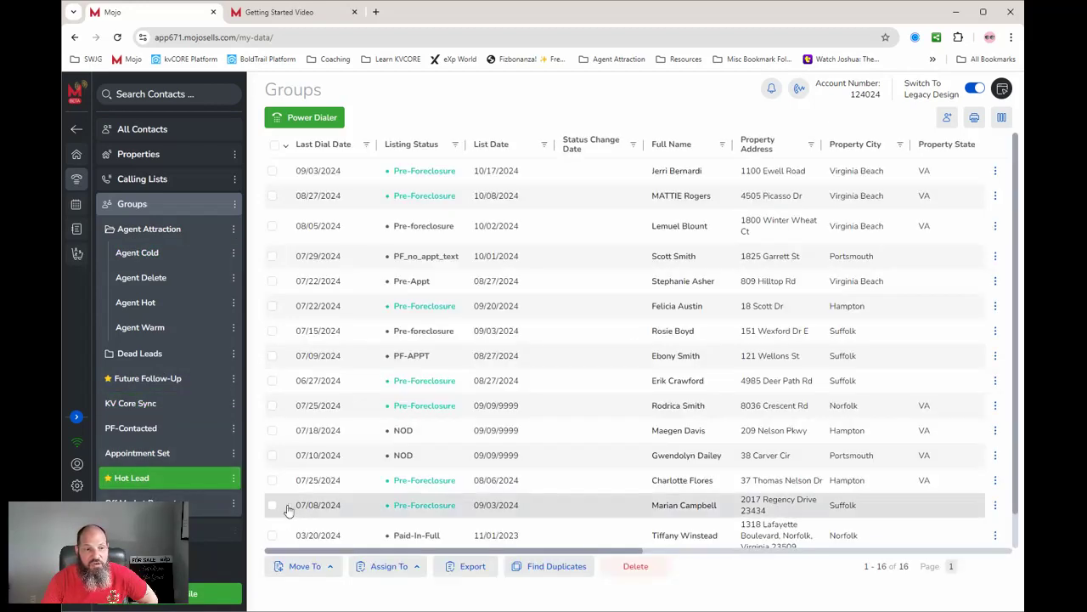
{"action": "left_click", "coordinate": [146, 183]}
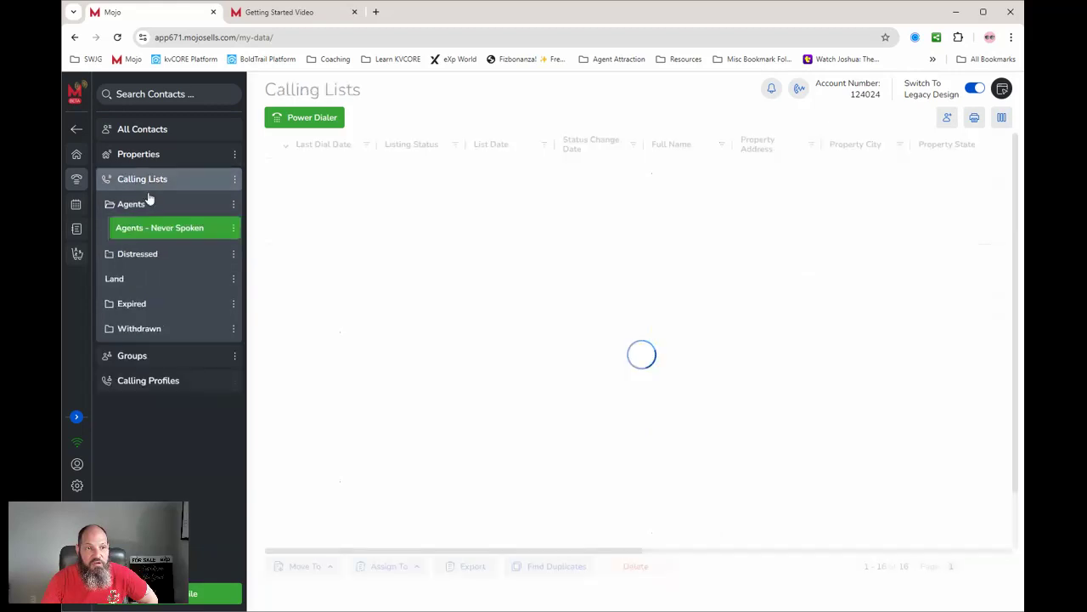
{"action": "left_click", "coordinate": [137, 257]}
{"action": "left_click", "coordinate": [141, 278]}
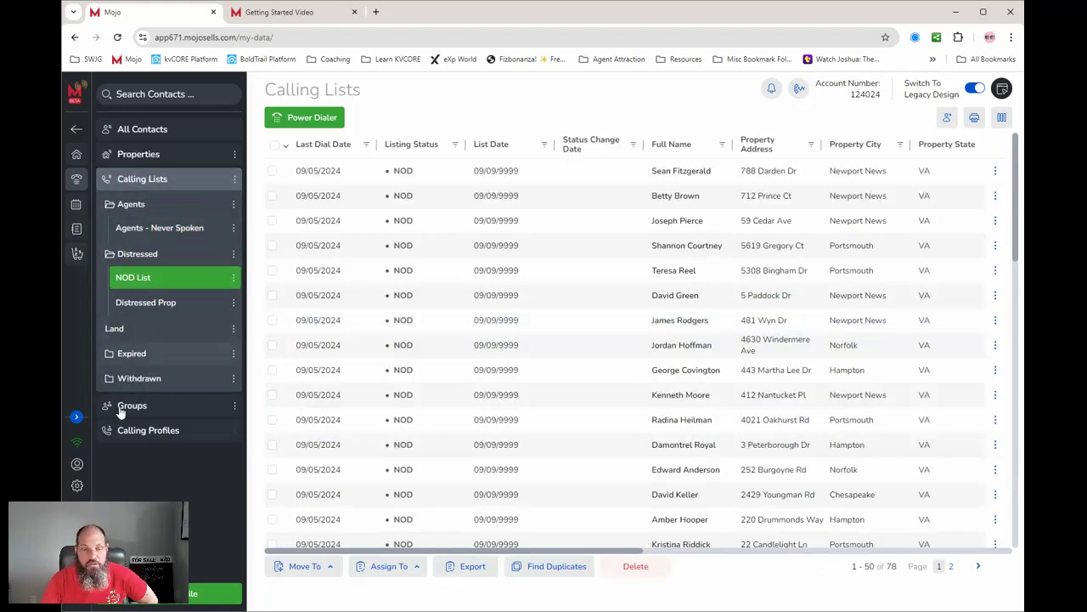
{"action": "left_click", "coordinate": [75, 155]}
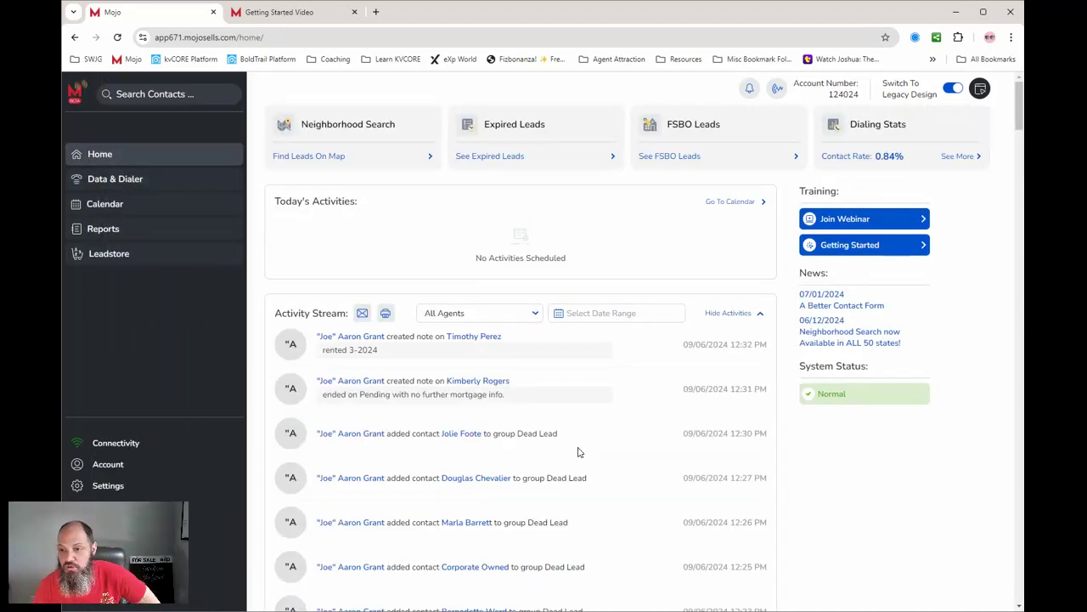